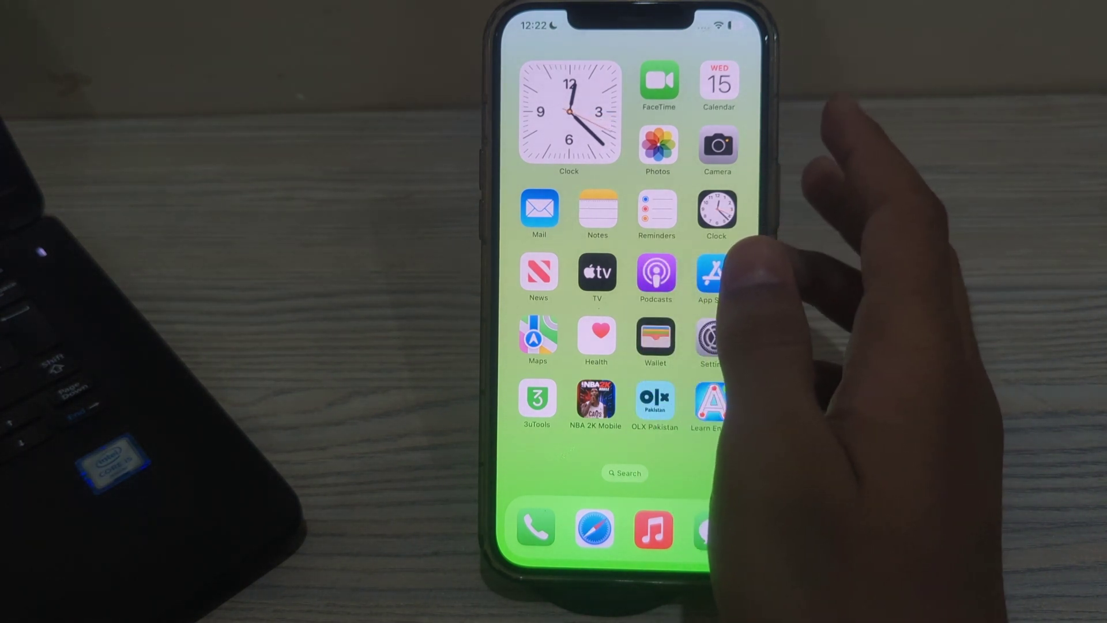
# Open Settings, review the Battery usage charts, then swipe back to the main list
pyautogui.click(717, 338)
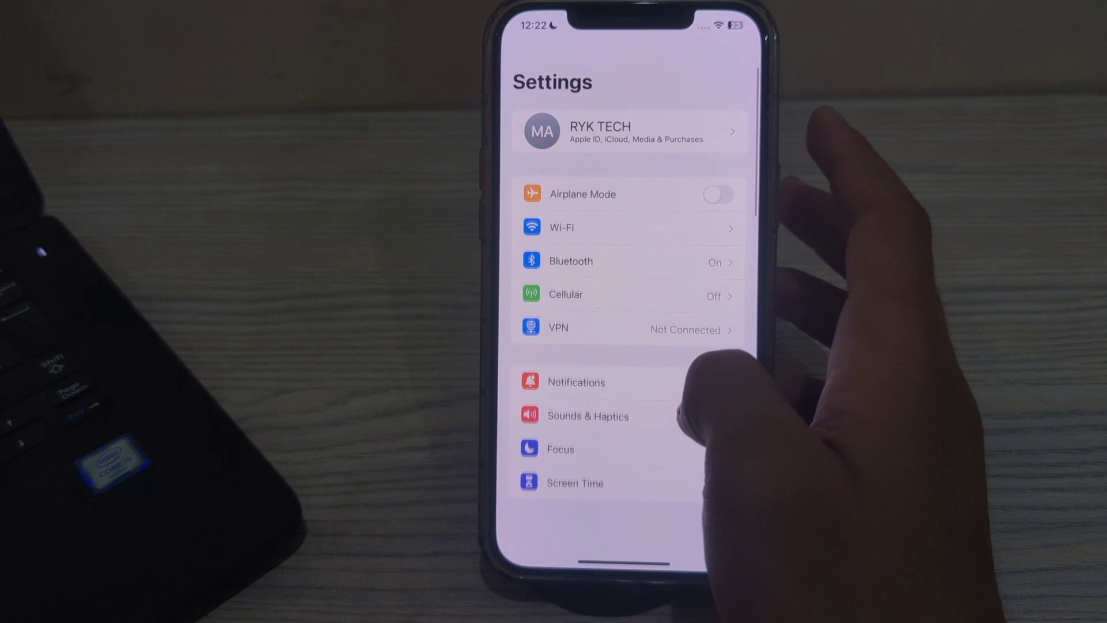
pyautogui.scroll(-5, 684, 390)
pyautogui.scroll(-3, 683, 389)
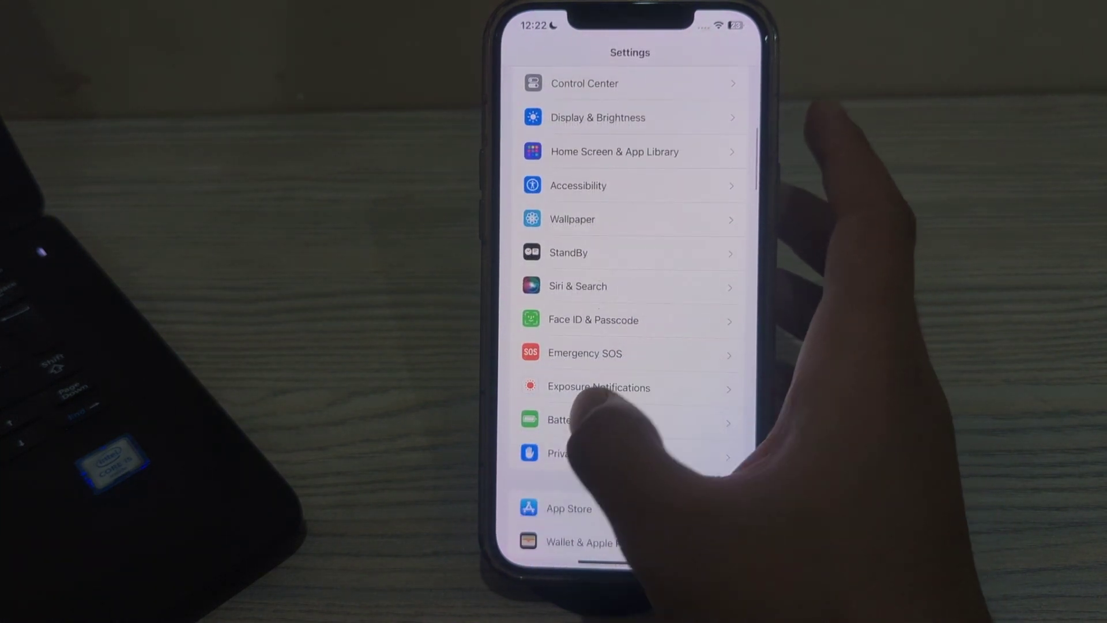
pyautogui.click(597, 417)
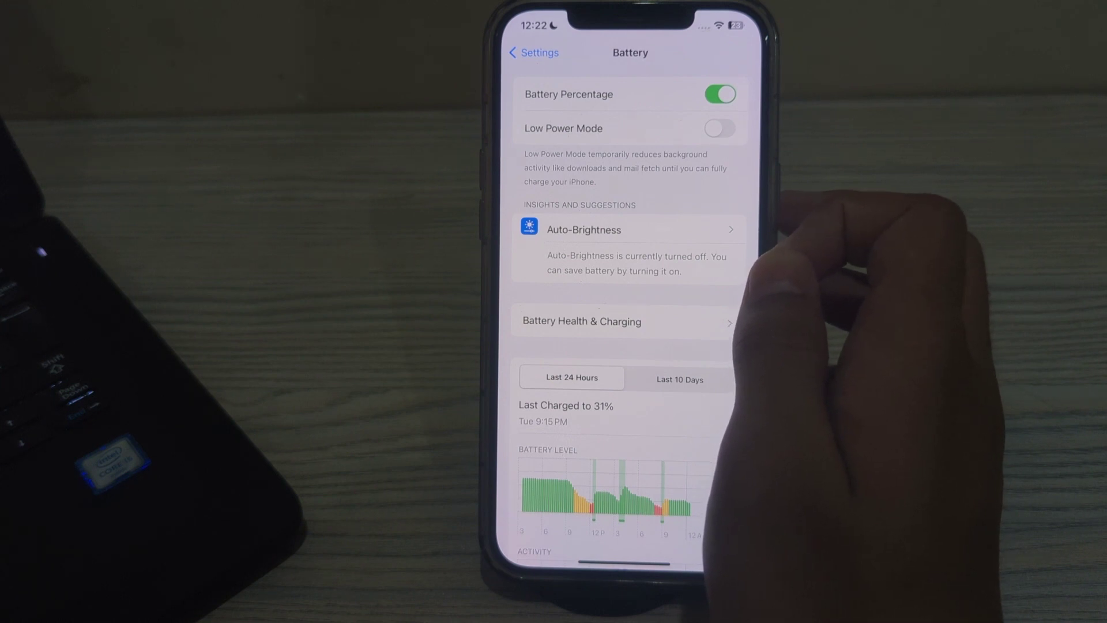
pyautogui.scroll(-3, 630, 364)
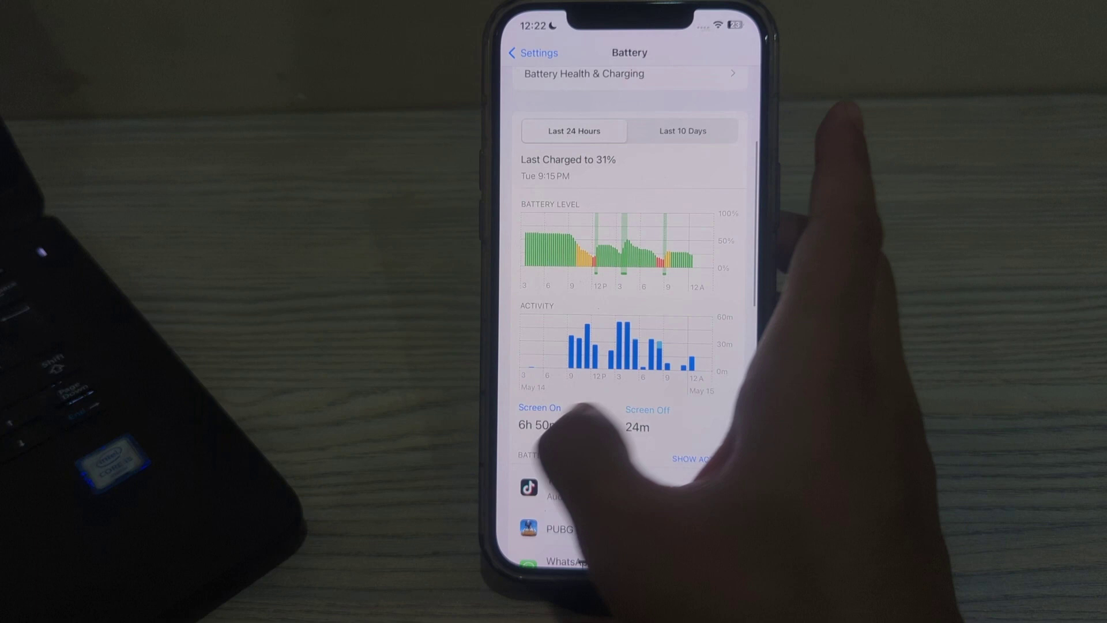
pyautogui.moveTo(545, 425); pyautogui.dragTo(727, 415)
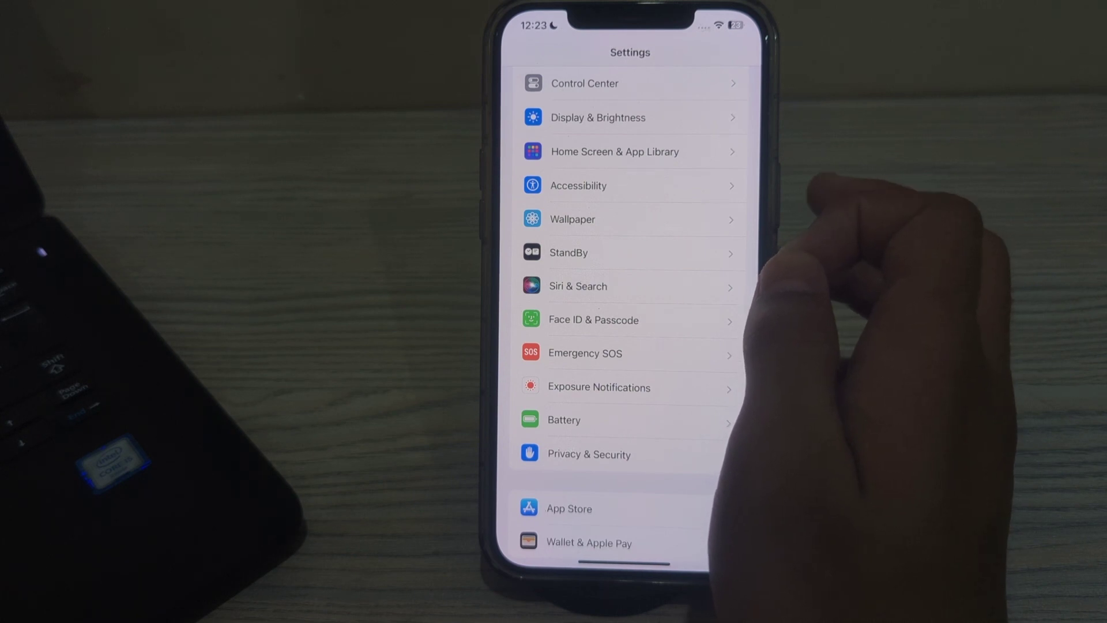
pyautogui.moveTo(719, 99); pyautogui.dragTo(718, 250)
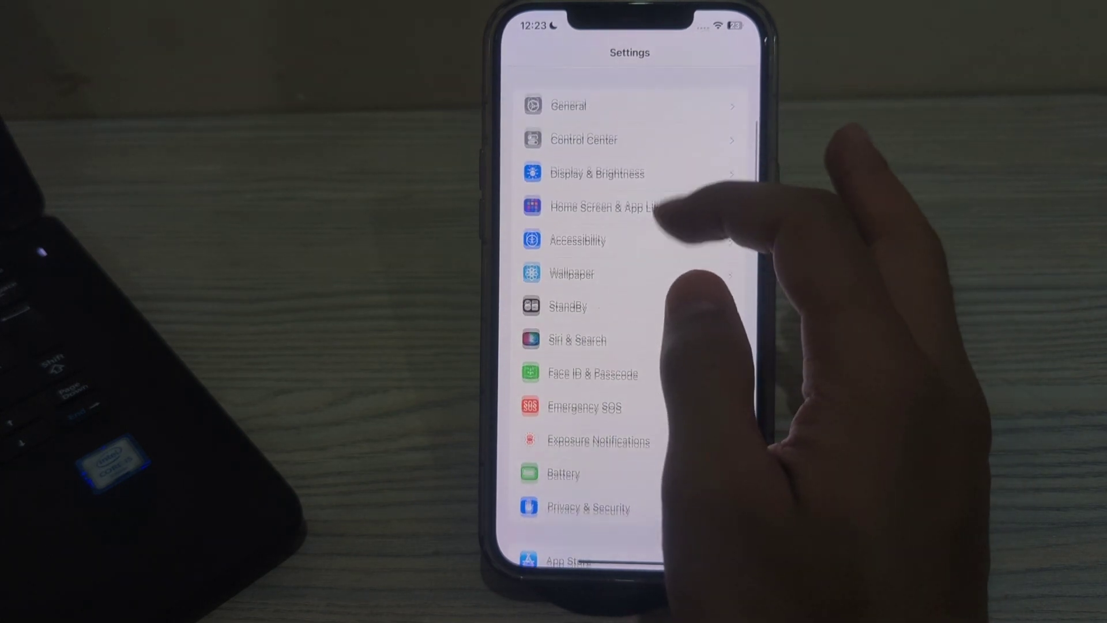
# Open General, then recover from the accidental Shut Down screen to the lock screen
pyautogui.click(658, 200)
pyautogui.moveTo(710, 468); pyautogui.dragTo(710, 259)
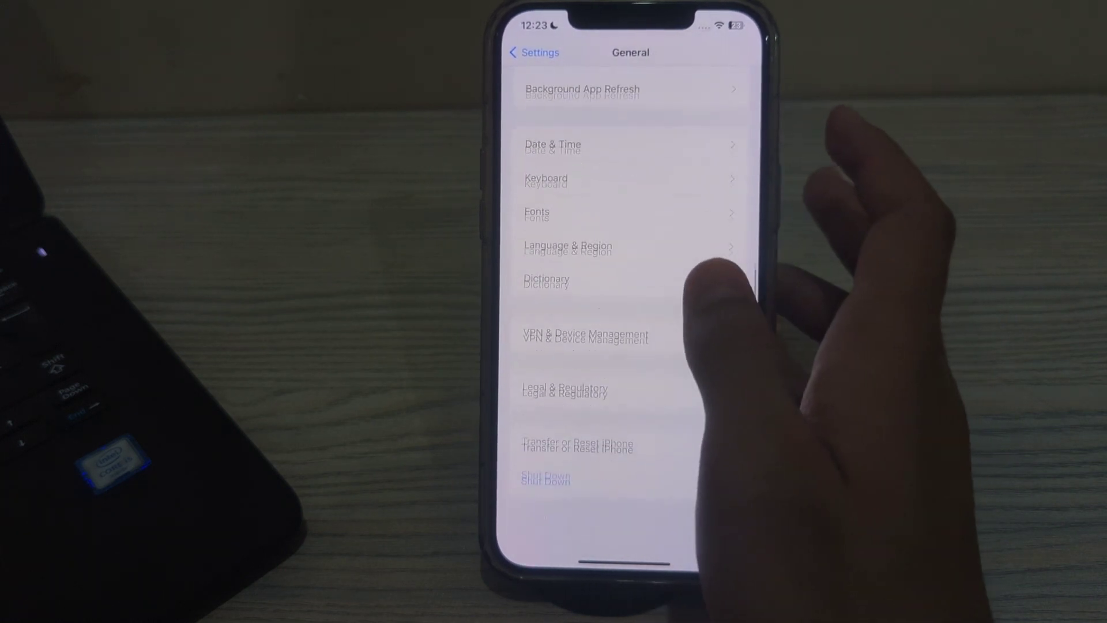
pyautogui.click(545, 506)
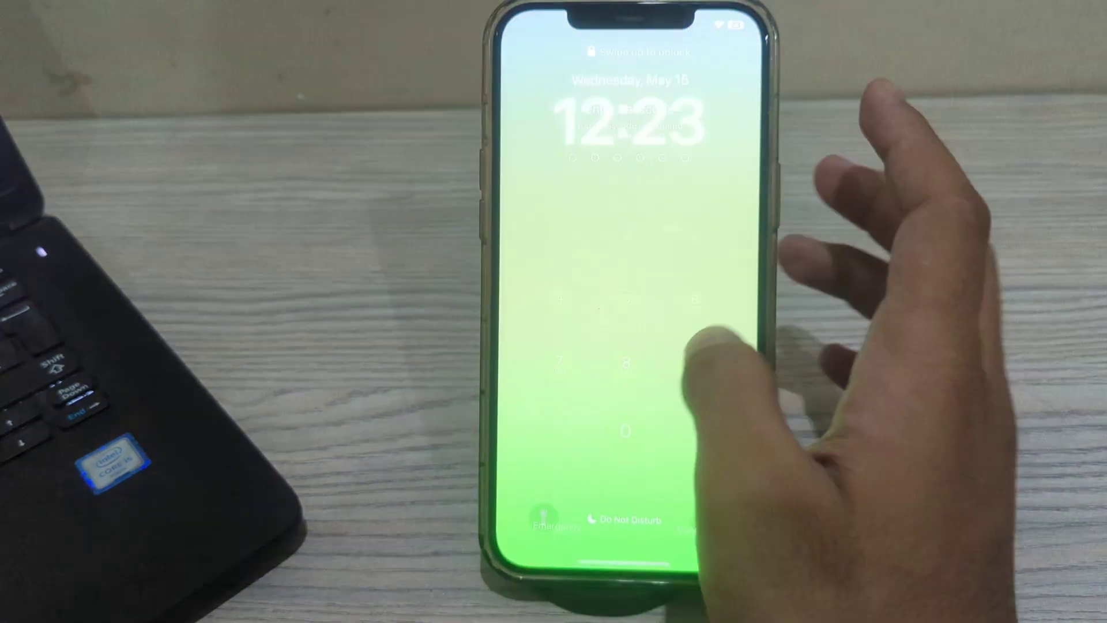
pyautogui.moveTo(627, 562); pyautogui.dragTo(628, 347)
# Enter the six-digit passcode to unlock back to the General page
pyautogui.click(695, 234)
pyautogui.click(629, 234)
pyautogui.click(627, 363)
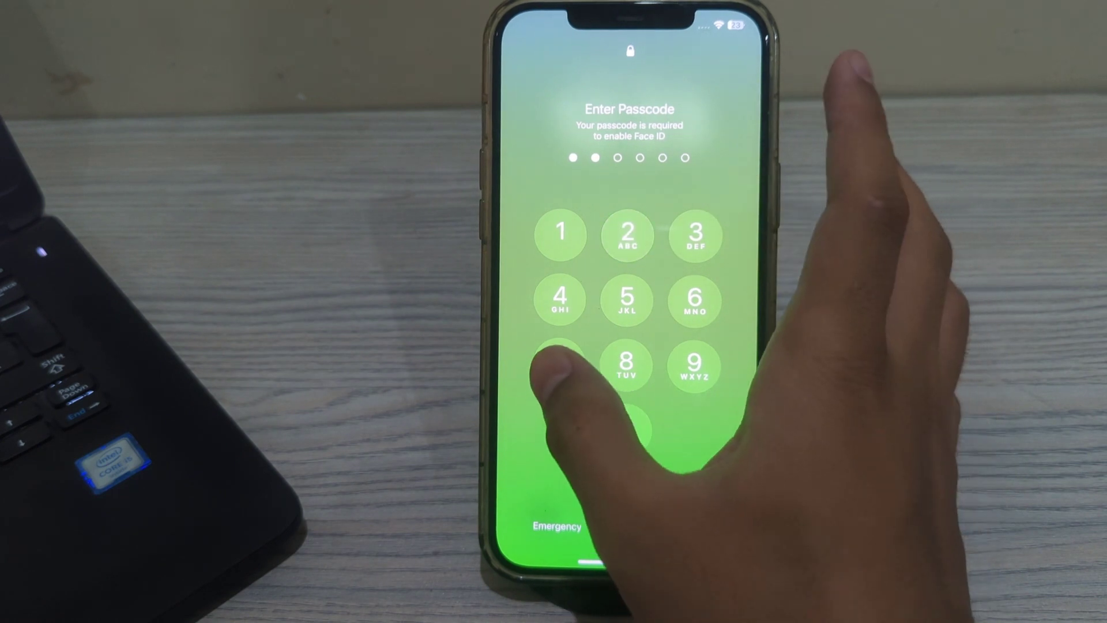
pyautogui.click(628, 234)
pyautogui.click(627, 298)
pyautogui.click(694, 364)
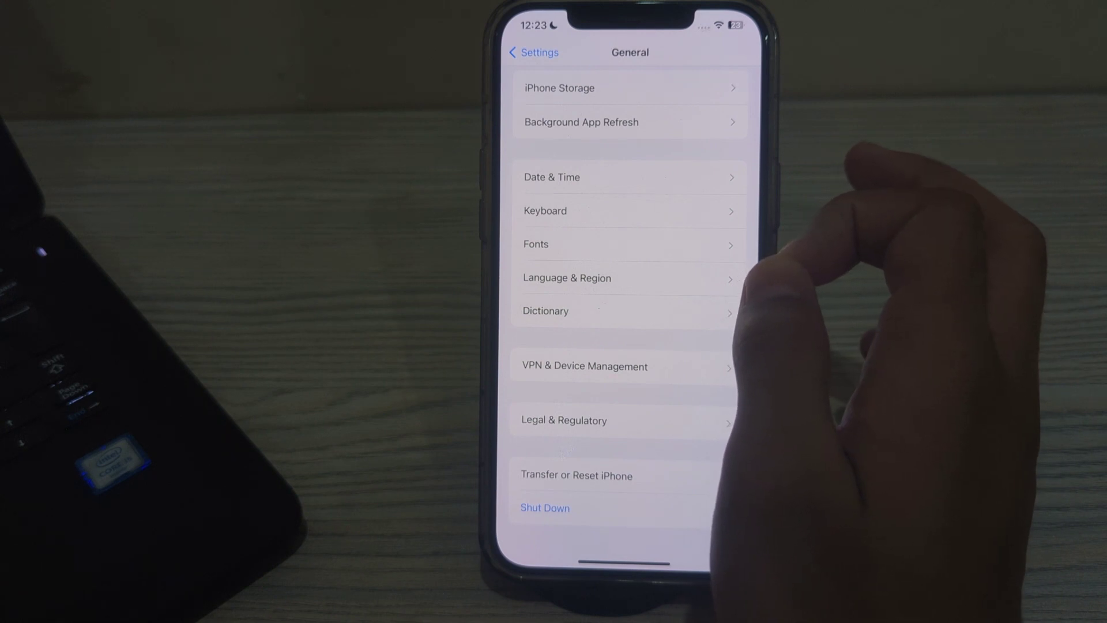
pyautogui.scroll(3, 683, 346)
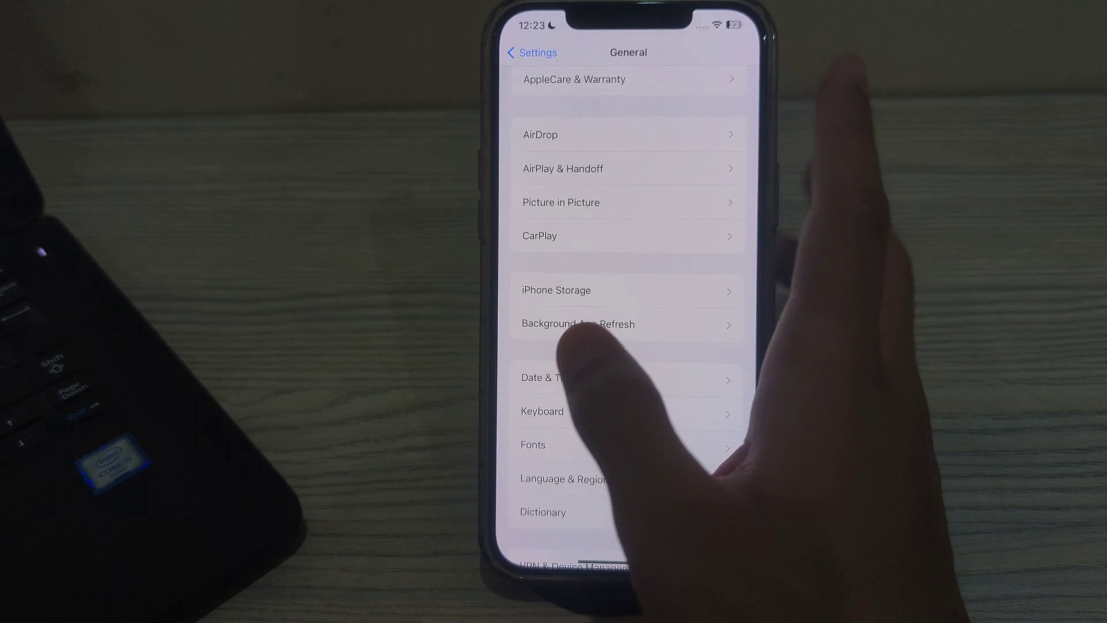
# Set Background App Refresh to Off, then return to the per-app refresh list
pyautogui.click(597, 324)
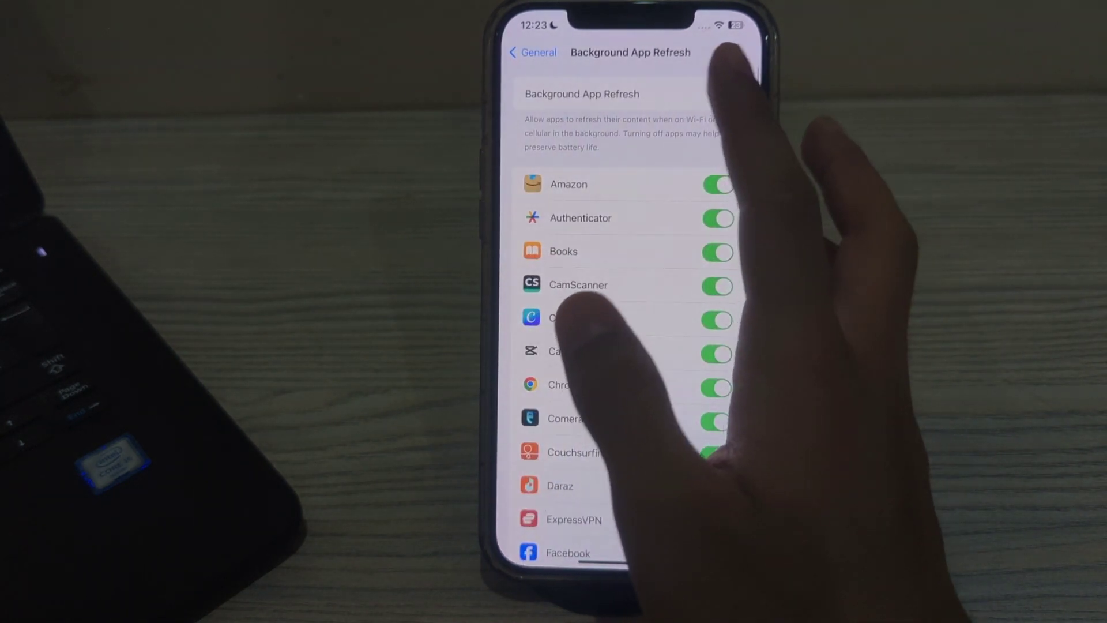
pyautogui.click(719, 91)
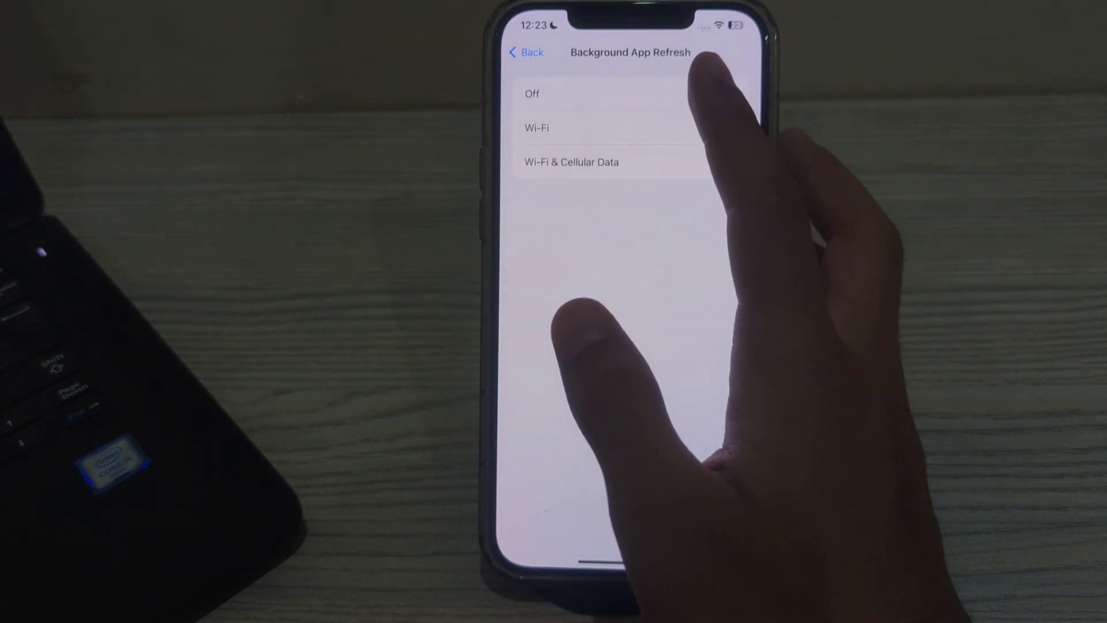
pyautogui.click(723, 91)
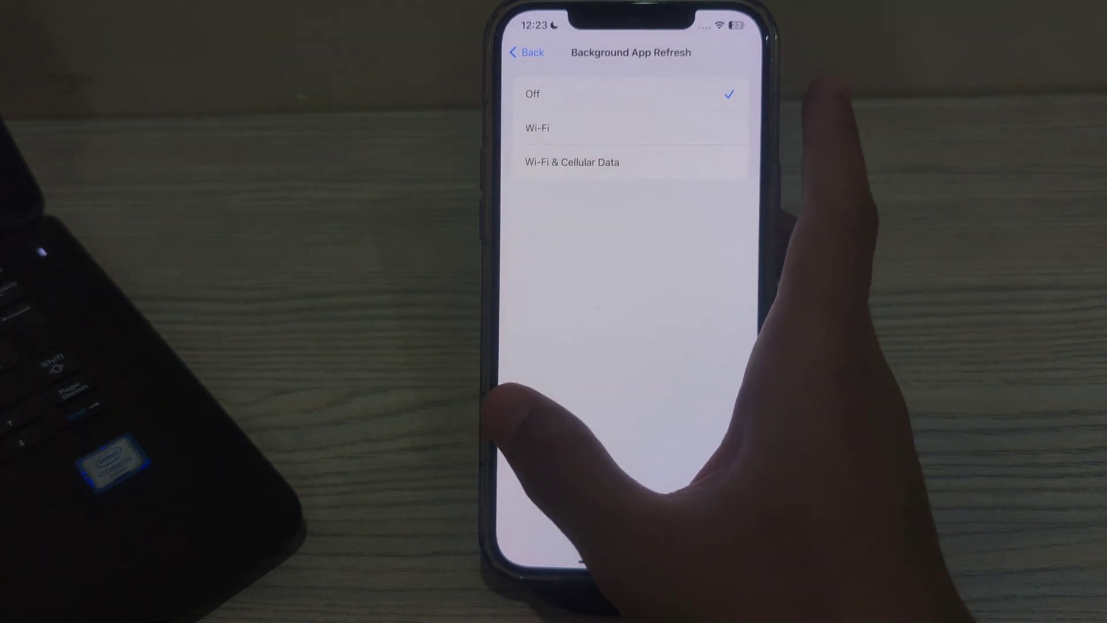
pyautogui.moveTo(506, 381); pyautogui.dragTo(623, 373)
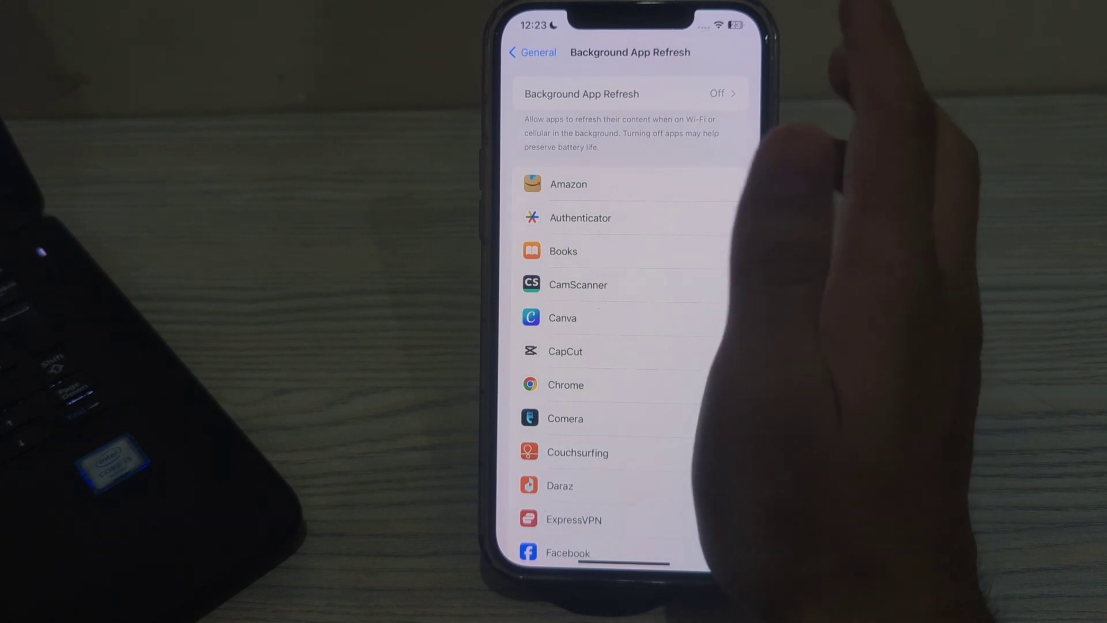
# Dim the screen brightness in Control Center, then dismiss it
pyautogui.moveTo(723, 18); pyautogui.dragTo(693, 260)
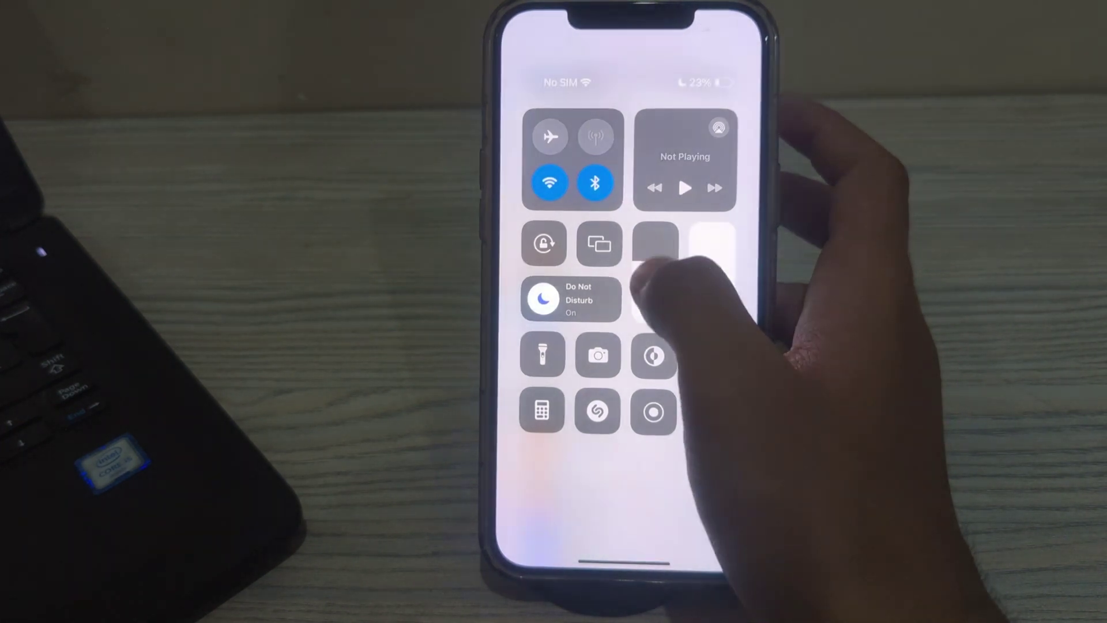
pyautogui.moveTo(666, 268); pyautogui.dragTo(666, 320)
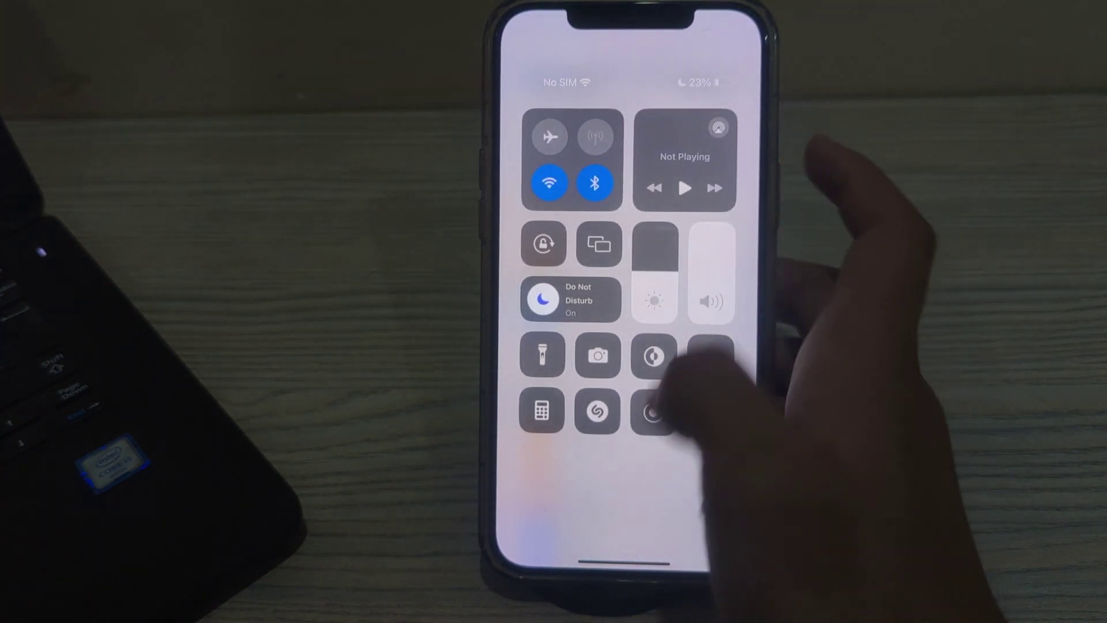
pyautogui.click(644, 459)
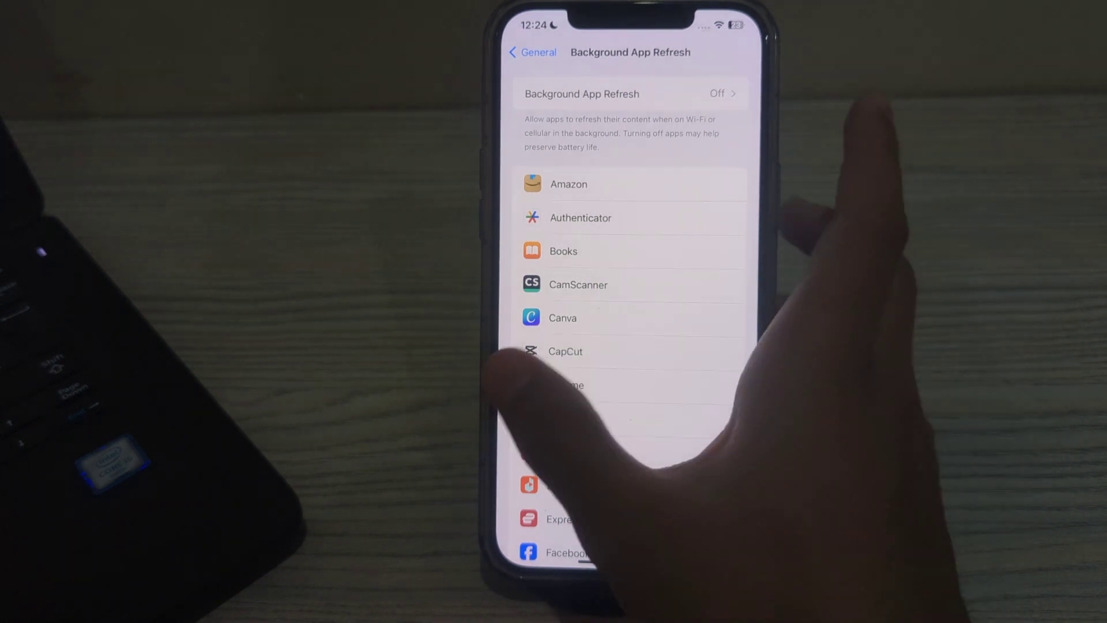
# Check that Privacy & Security > Location Services is Off, then swipe back
pyautogui.click(532, 52)
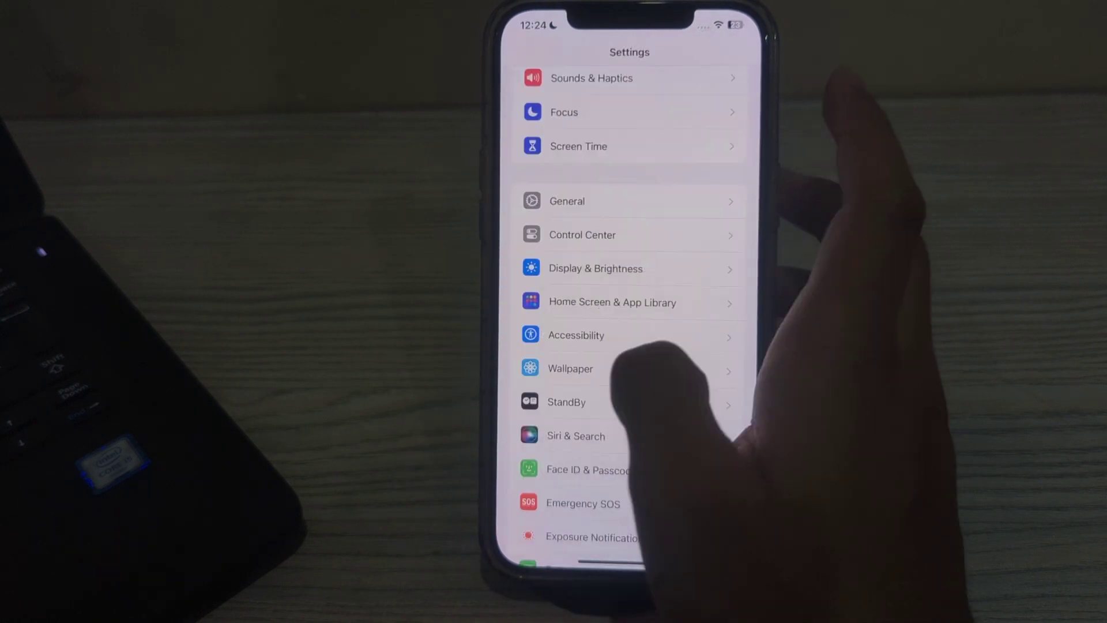
pyautogui.scroll(-5, 662, 358)
pyautogui.click(666, 291)
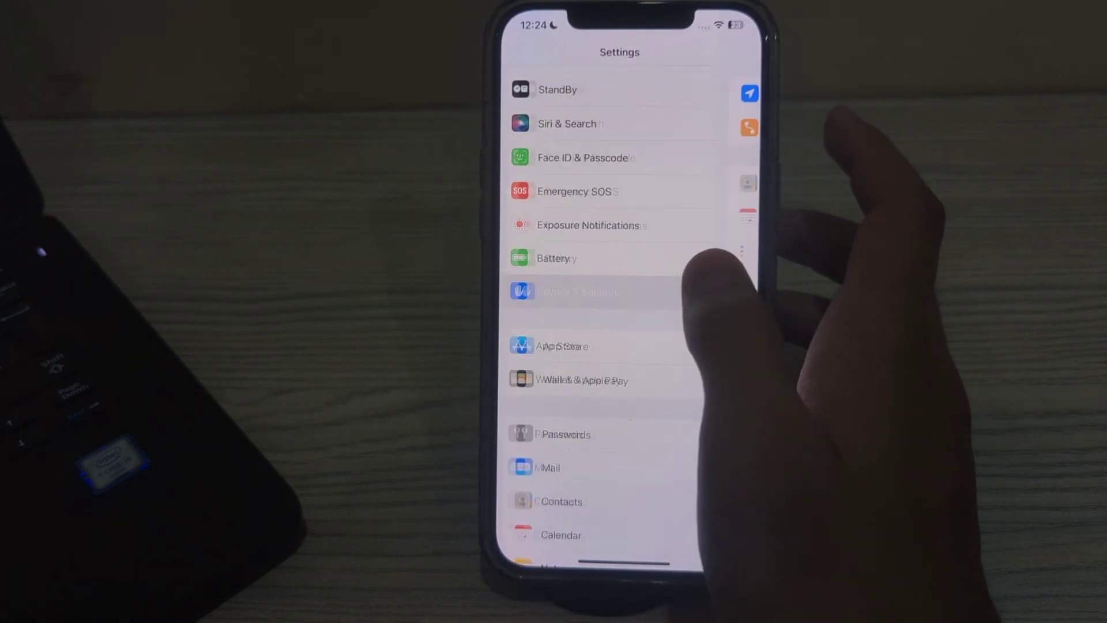
pyautogui.click(588, 93)
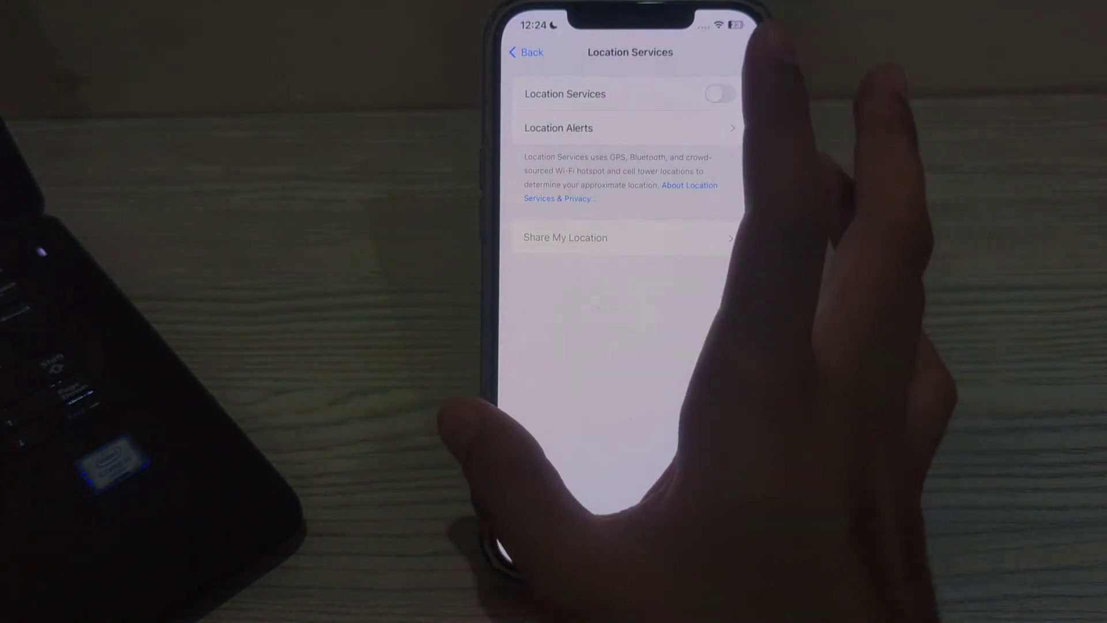
pyautogui.moveTo(507, 432); pyautogui.dragTo(641, 416)
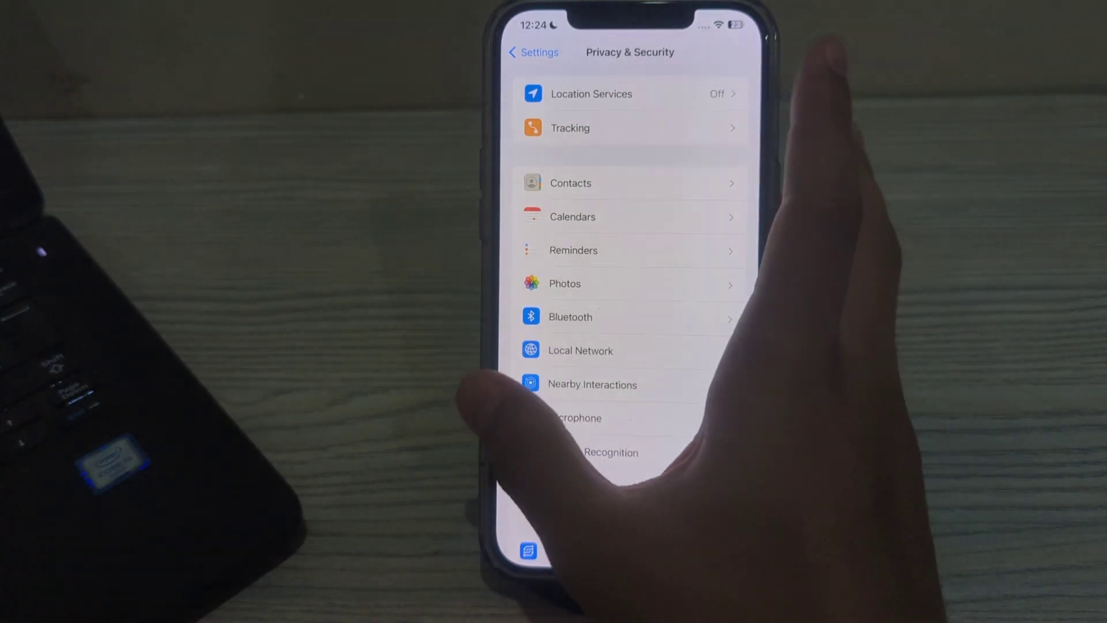
pyautogui.moveTo(511, 415); pyautogui.dragTo(610, 333)
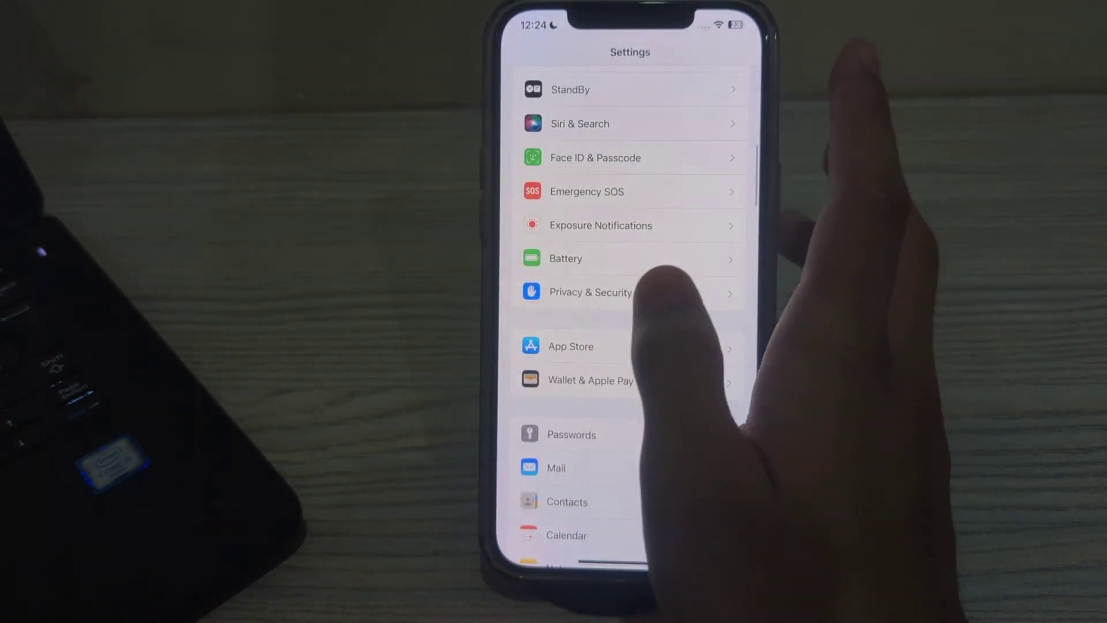
pyautogui.click(628, 258)
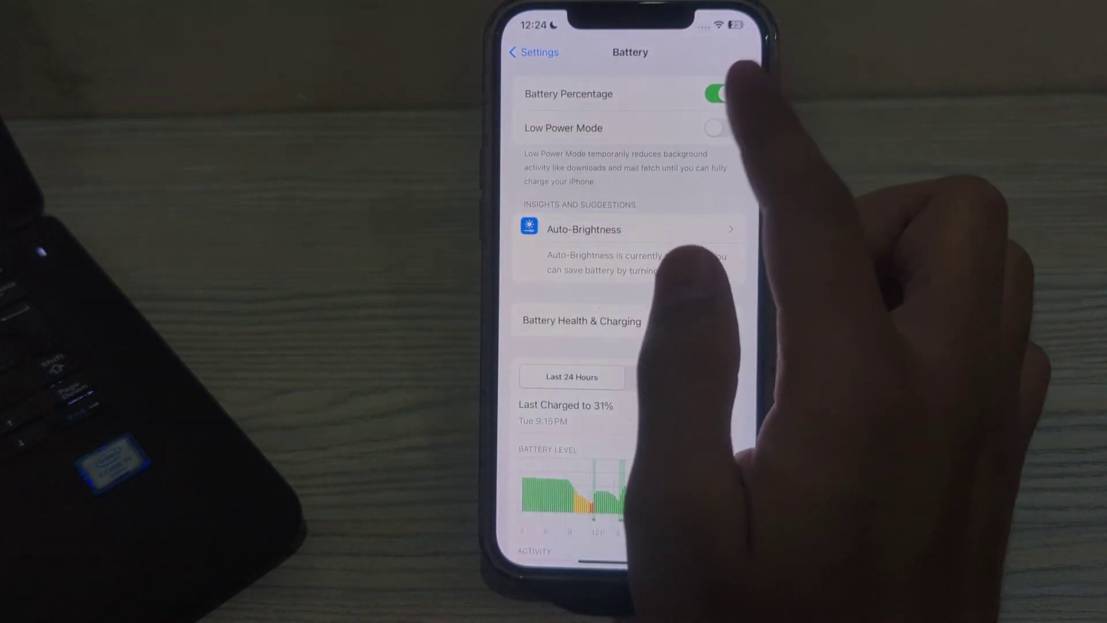
pyautogui.click(720, 127)
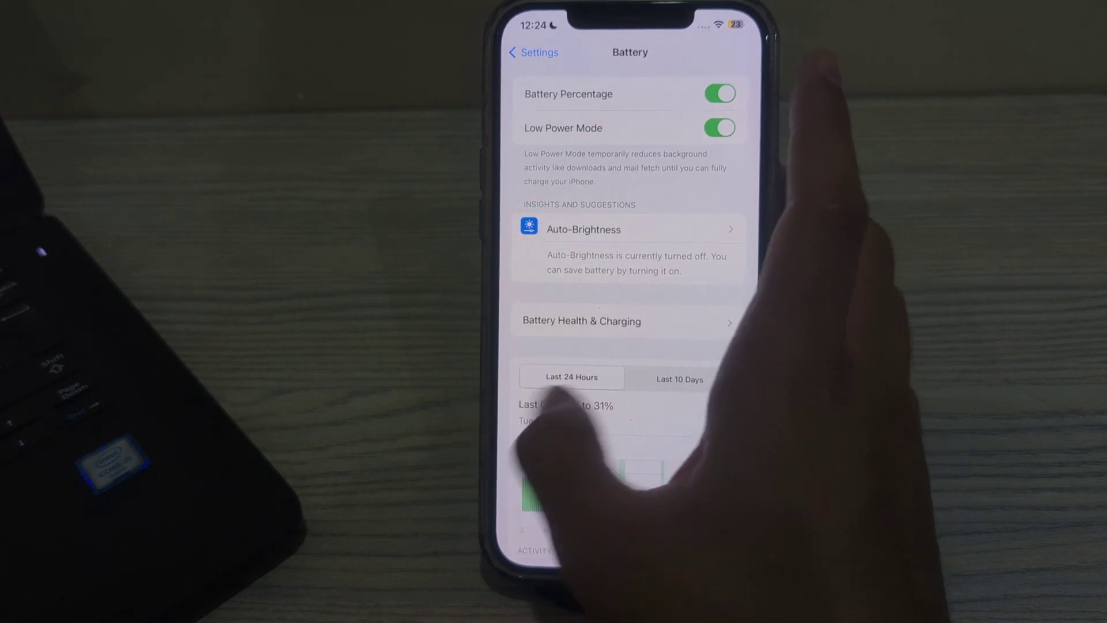
pyautogui.moveTo(506, 407); pyautogui.dragTo(623, 407)
pyautogui.scroll(3, 623, 363)
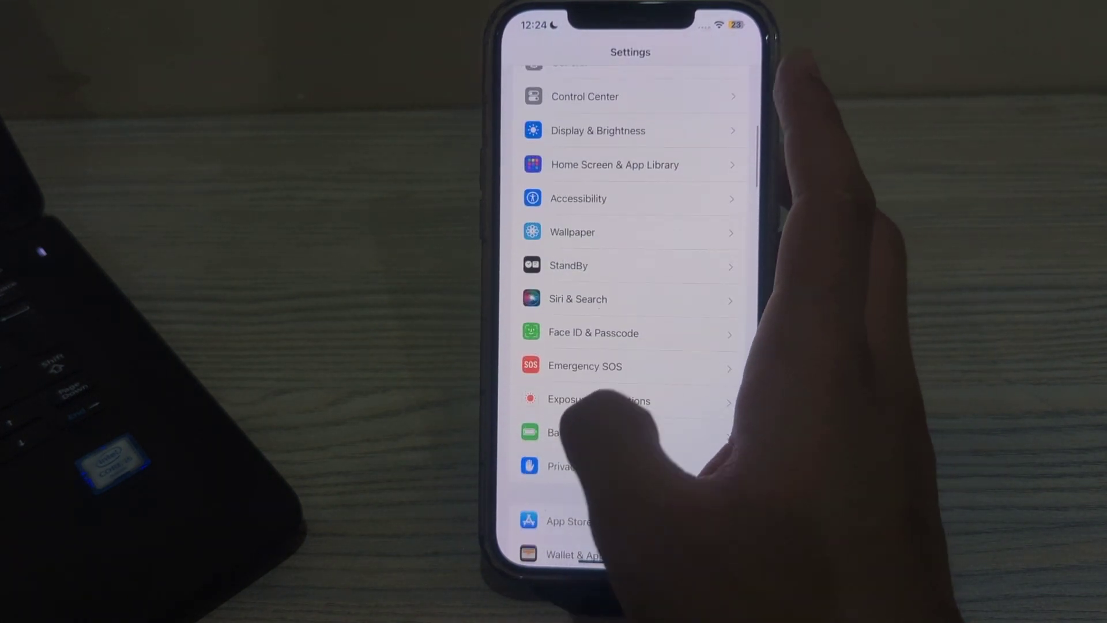
pyautogui.click(564, 432)
pyautogui.click(719, 128)
pyautogui.moveTo(506, 416); pyautogui.dragTo(623, 416)
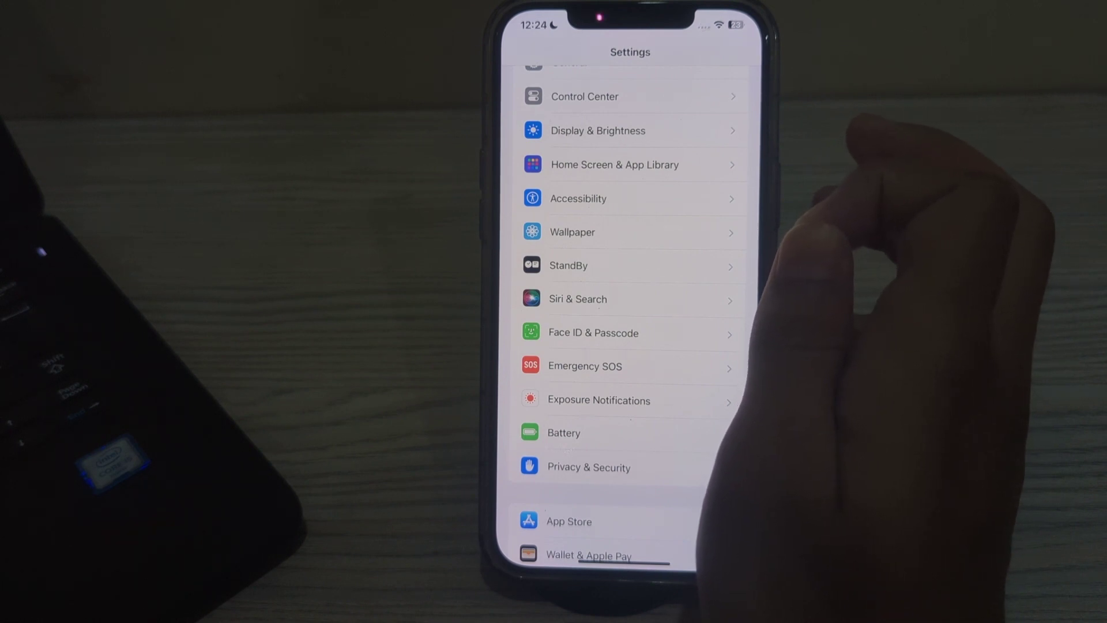
pyautogui.scroll(5, 658, 372)
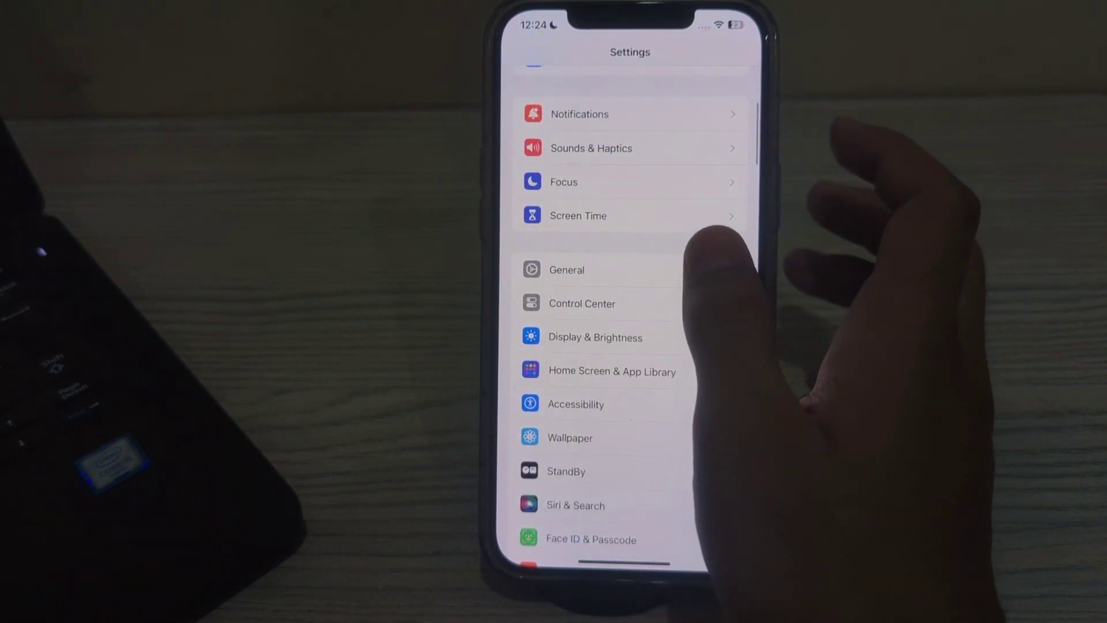
# Go to General > Transfer or Reset iPhone and choose a Reset option
pyautogui.click(710, 267)
pyautogui.scroll(-4, 657, 363)
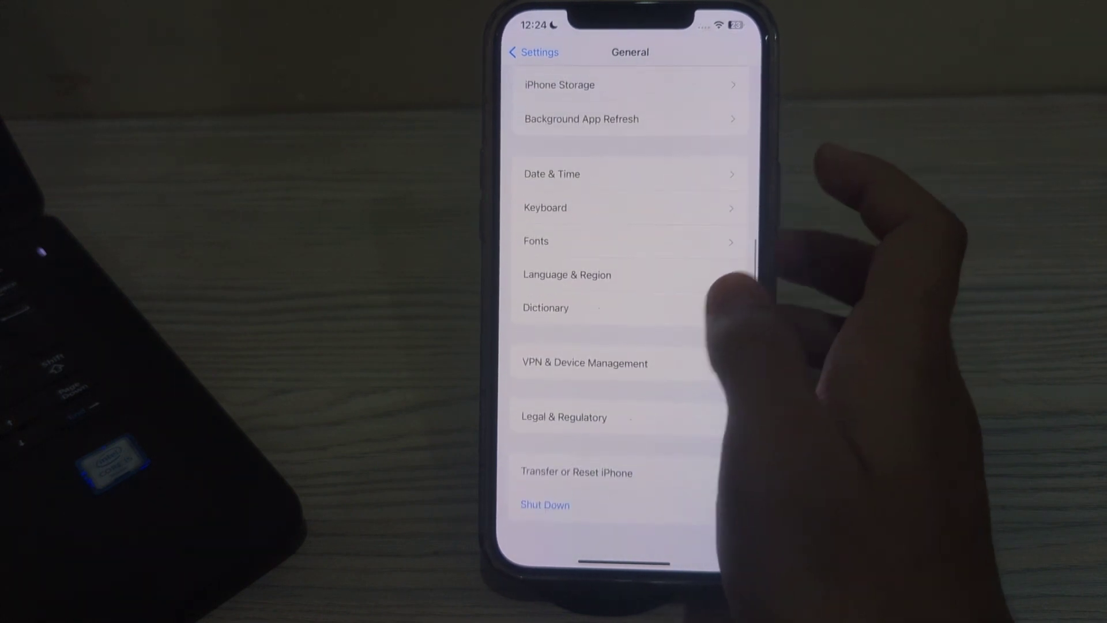
pyautogui.click(566, 475)
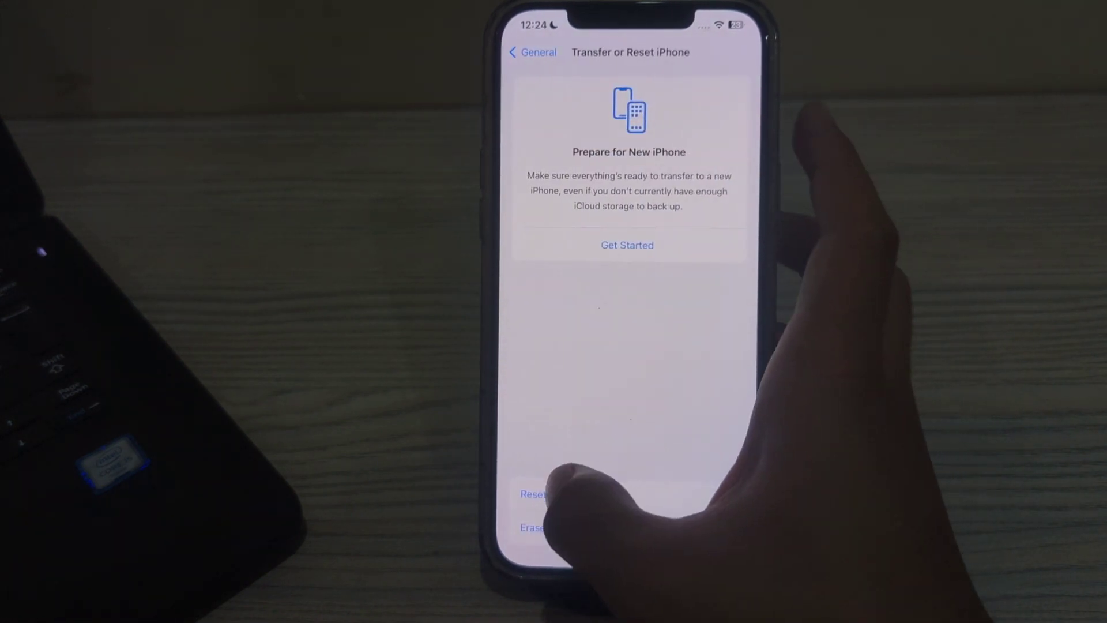
pyautogui.click(537, 490)
pyautogui.click(640, 364)
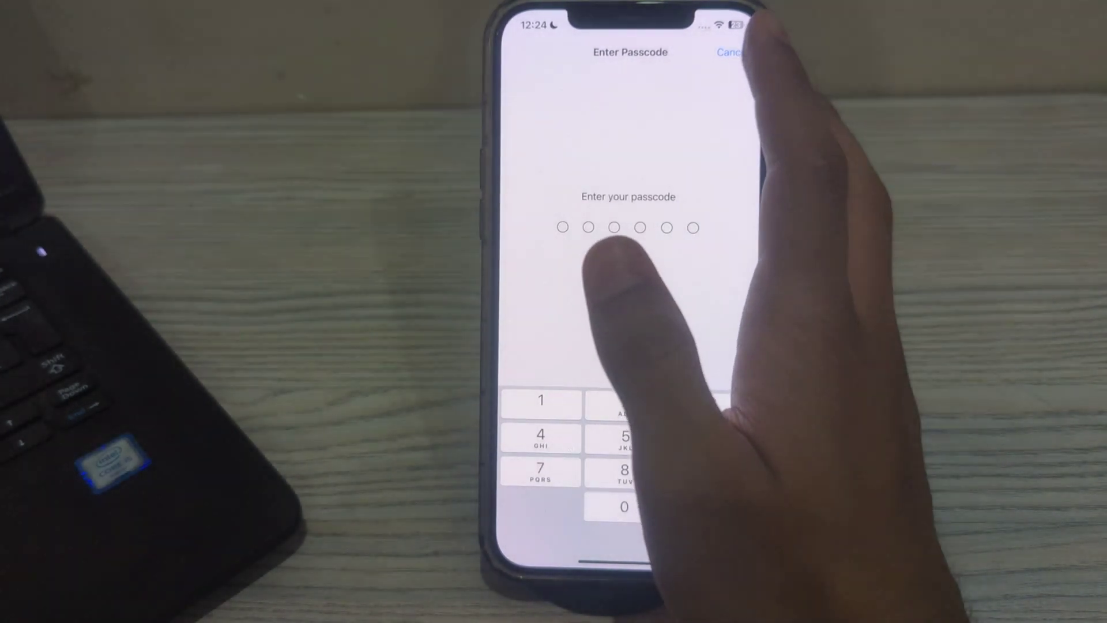
# Cancel the passcode prompt, back out to General, and swipe up out of Settings
pyautogui.click(732, 53)
pyautogui.moveTo(498, 367); pyautogui.dragTo(554, 355)
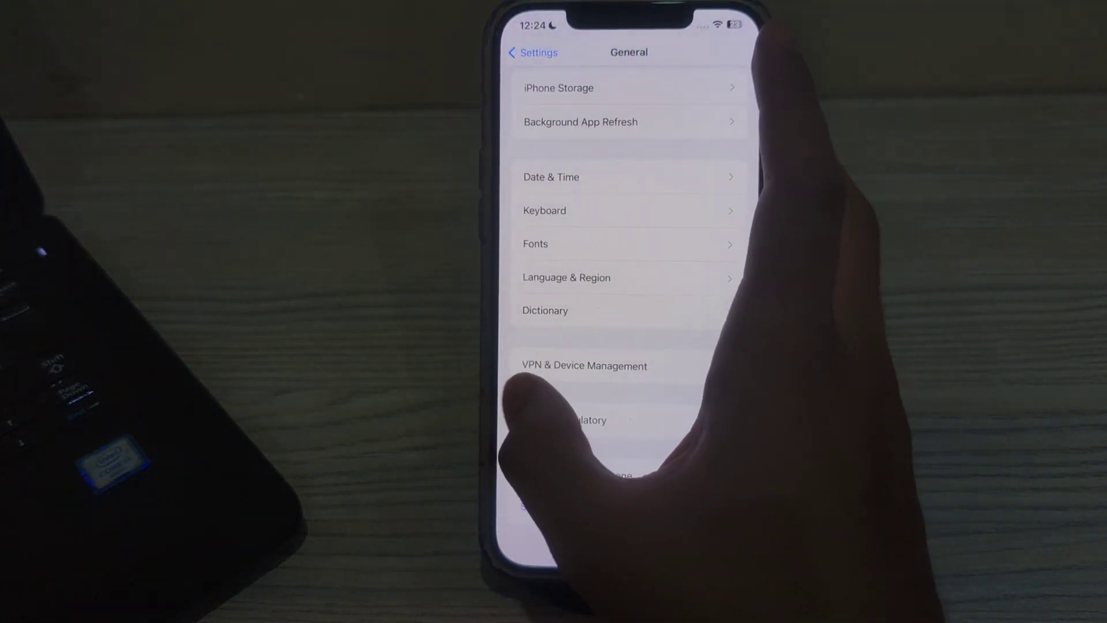
pyautogui.moveTo(589, 562)
pyautogui.mouseDown()
pyautogui.moveTo(623, 437)
pyautogui.moveTo(705, 268)
pyautogui.mouseUp()
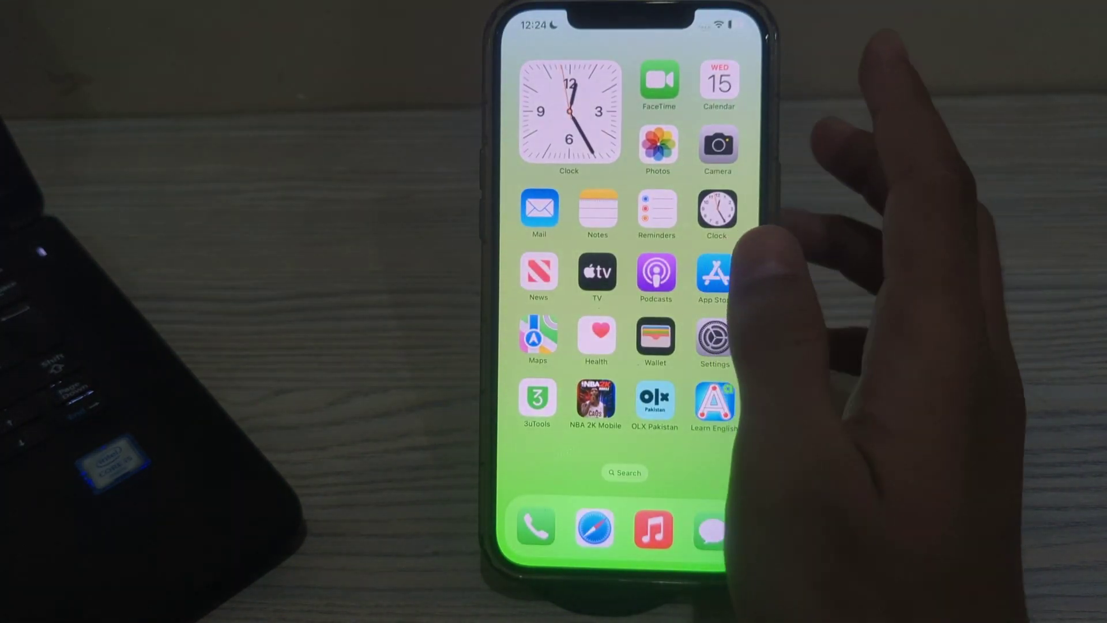